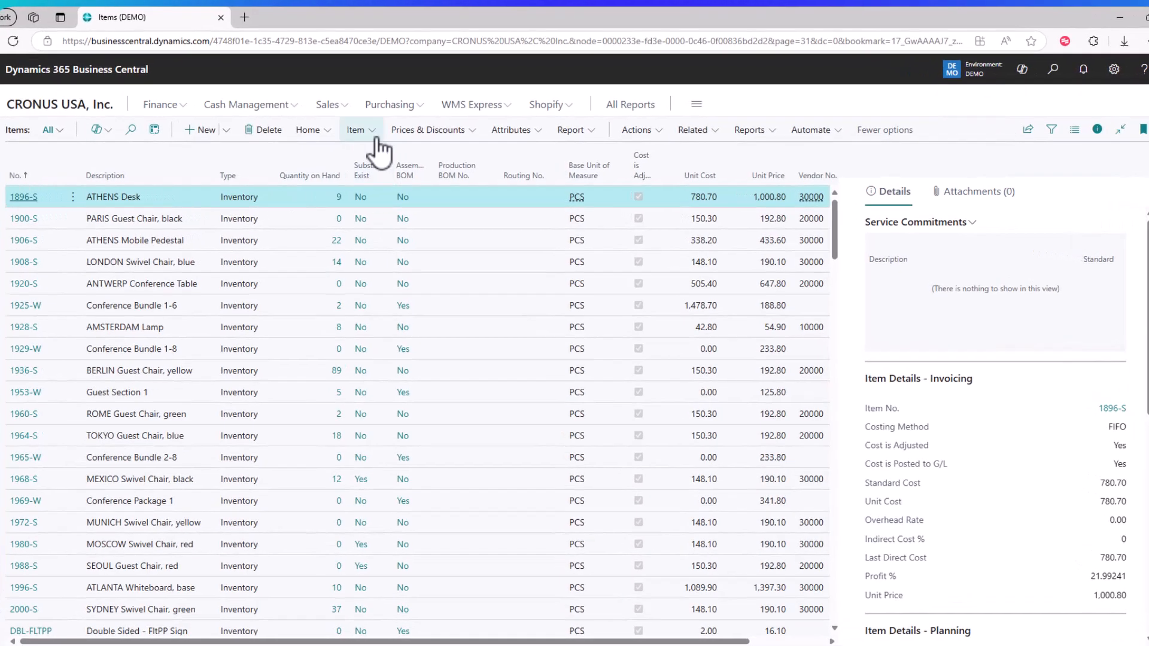
Show the Item References for item 1896-S ATHENS Desk from its Item actions
left_click(374, 136)
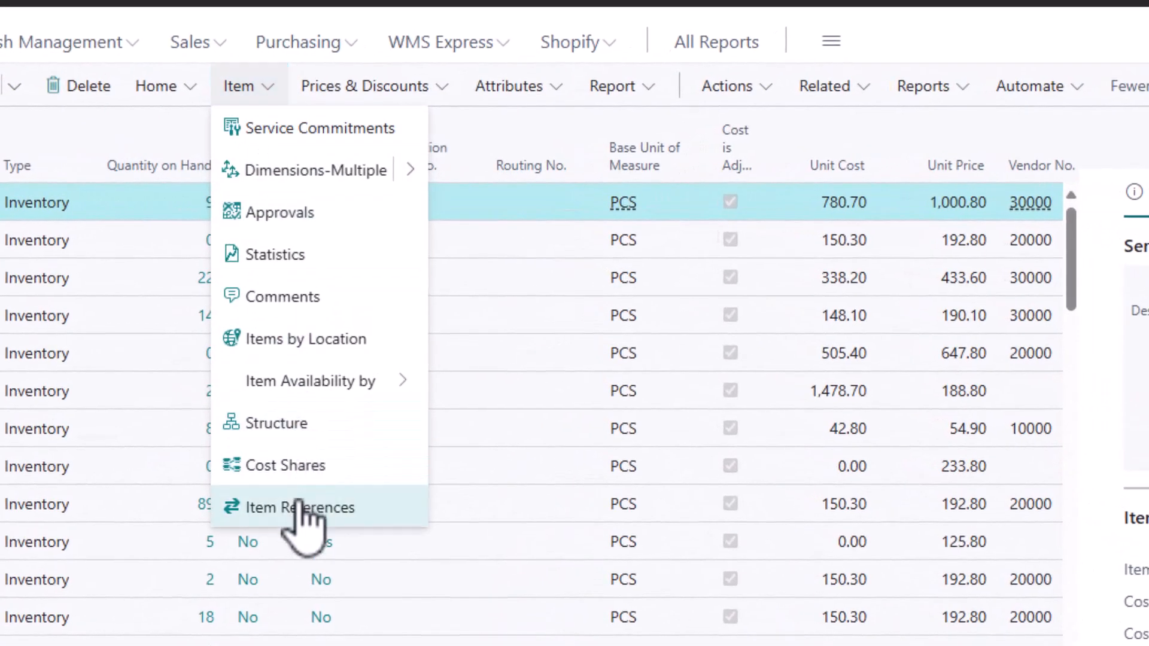
left_click(298, 507)
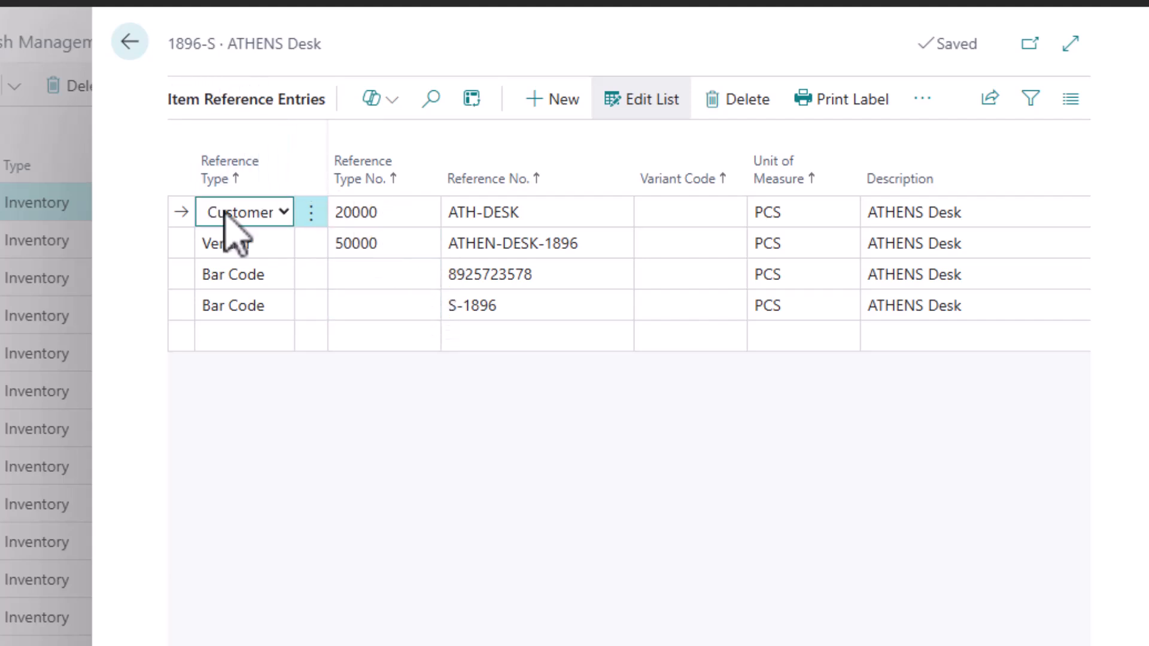
Select the ATH-DESK customer reference, then leave the reference entries for the Sales Quotes list
left_click(505, 215)
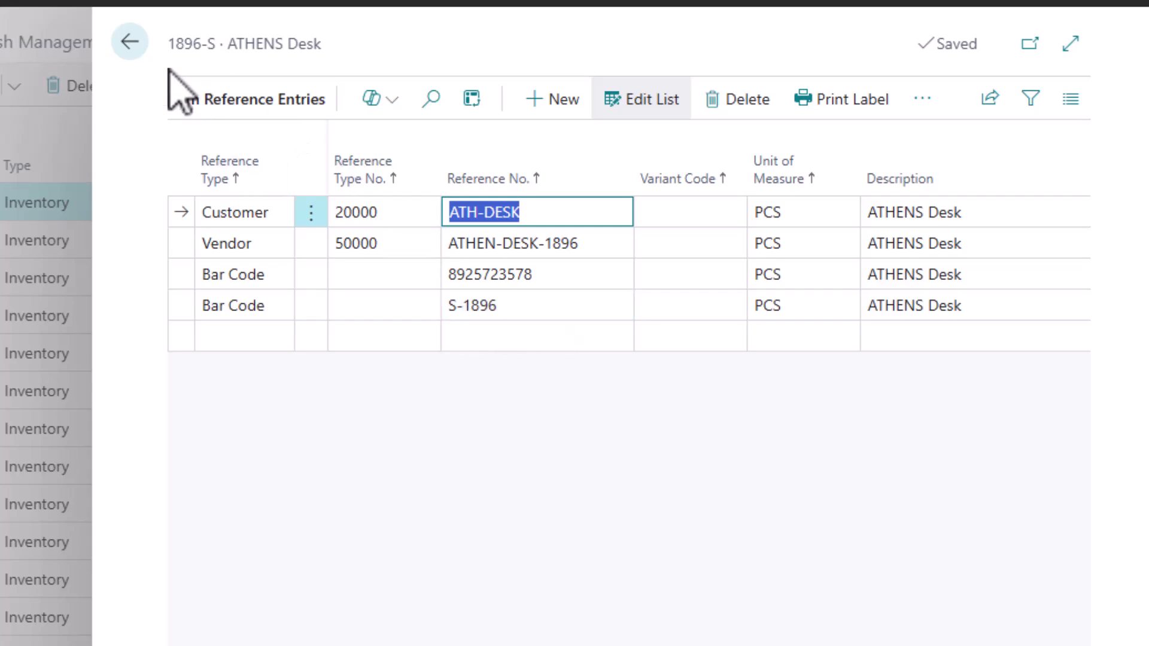
left_click(130, 43)
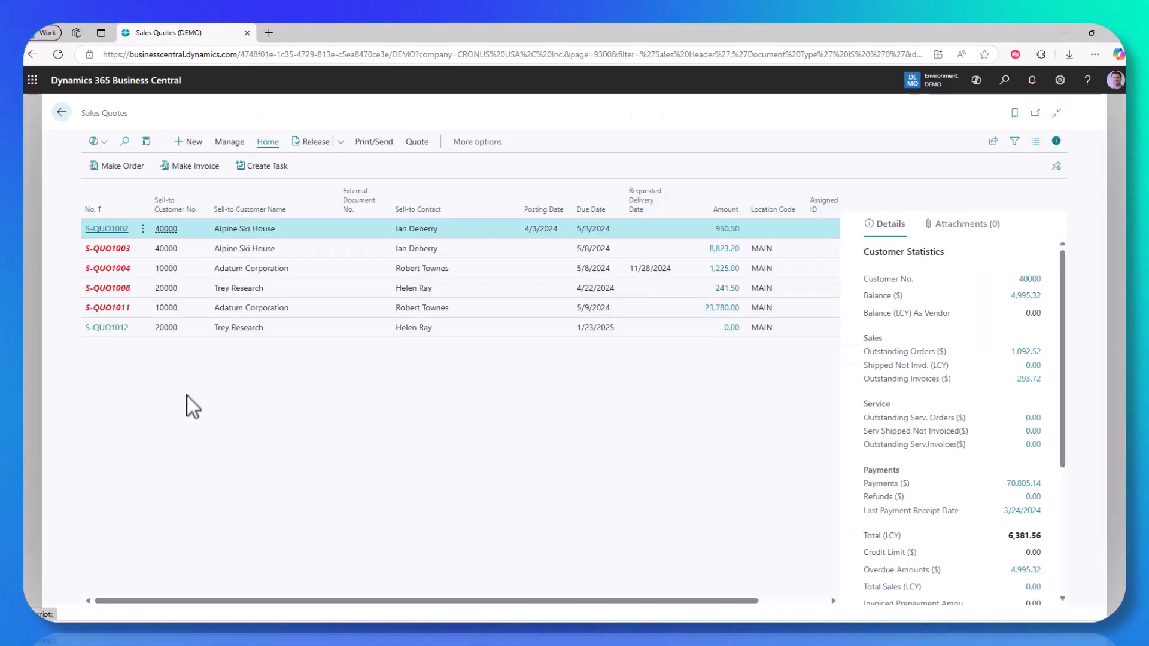
Open Trey Research's quote S-QUO1012 and add ATHENS Desk by entering reference ath-desk
left_click(111, 329)
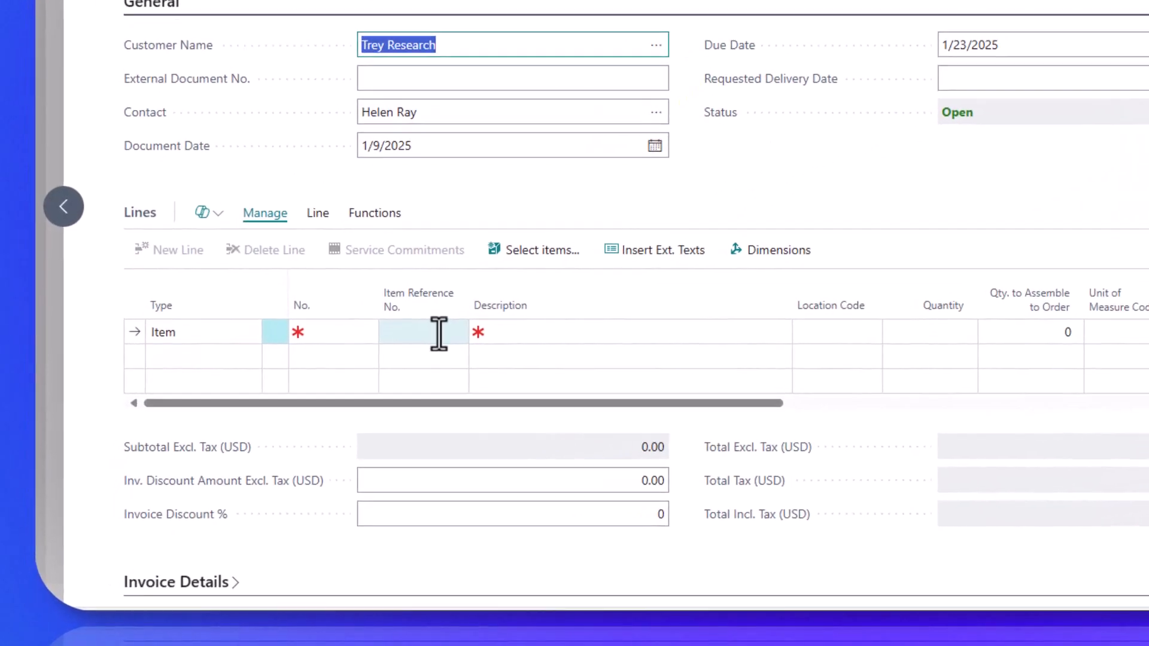
left_click(289, 440)
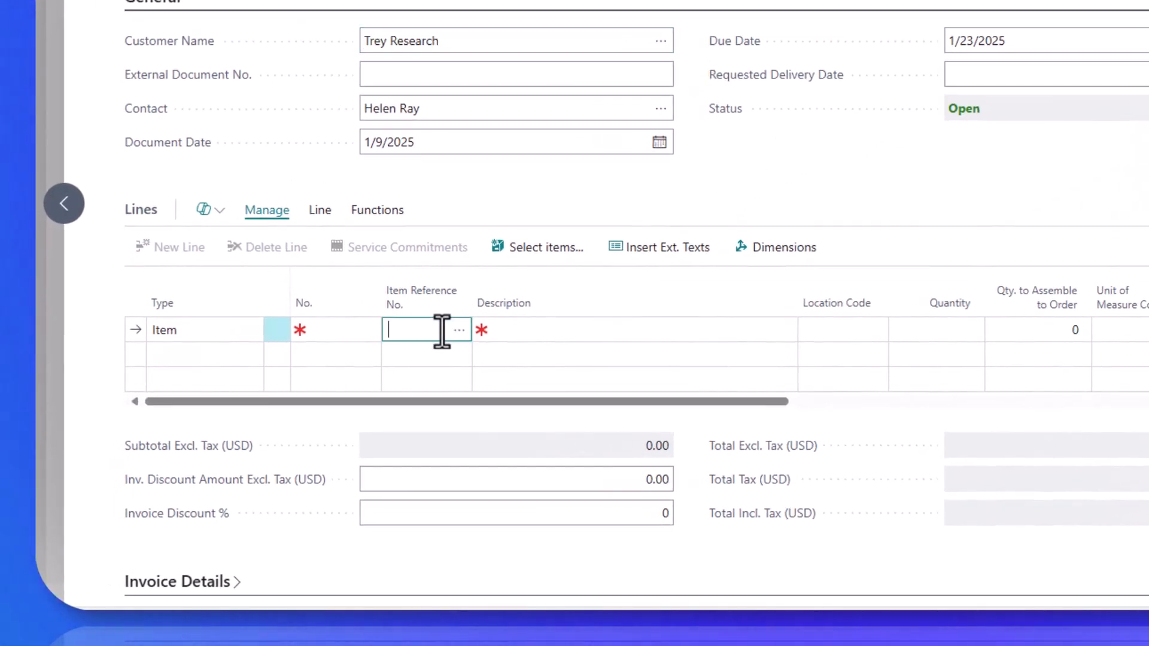
type("at")
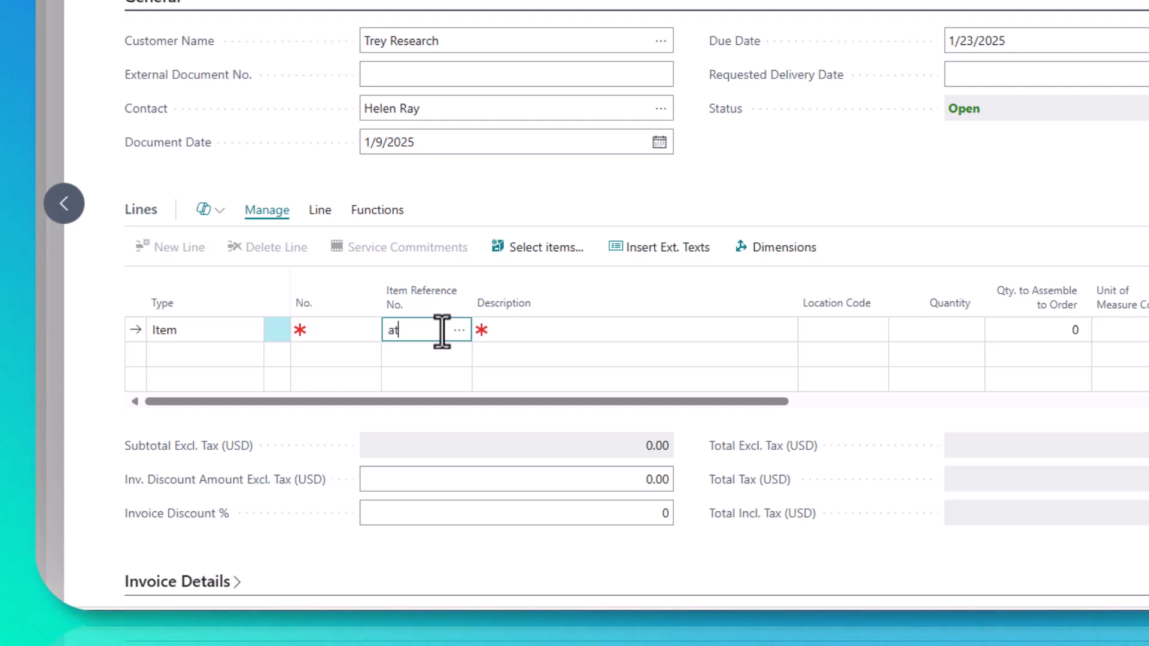
type("h-desk")
key("Tab")
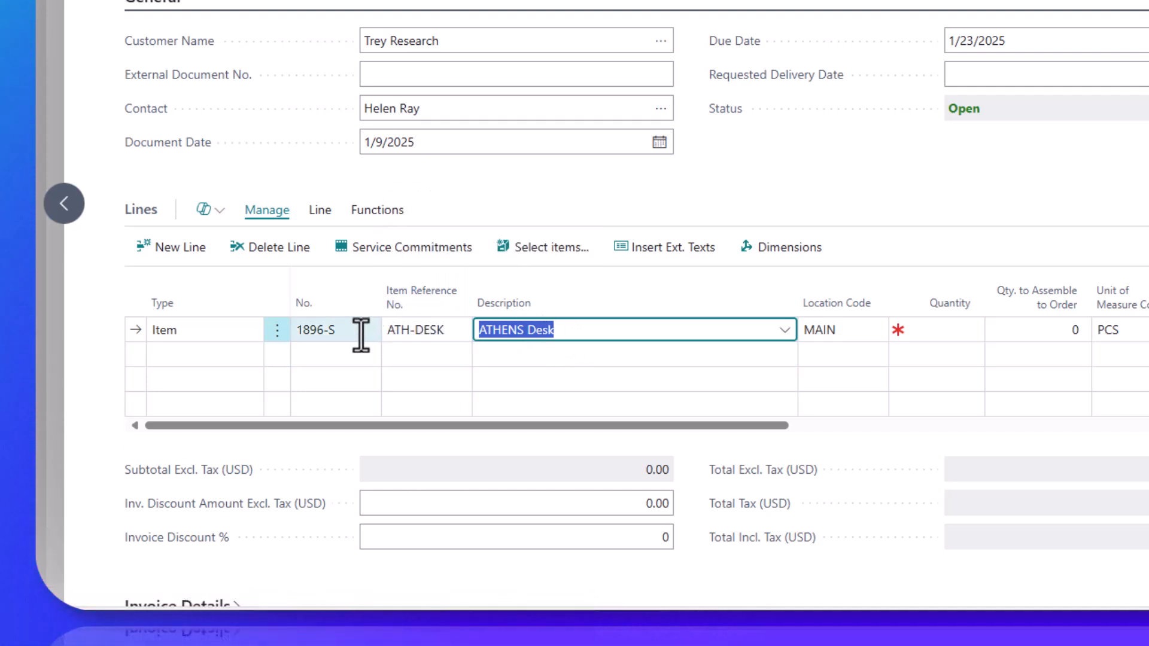
Add a second ATHENS Desk line via reference S-1896 after clearing the invalid ATH-DESK item number
left_click(335, 354)
type("a")
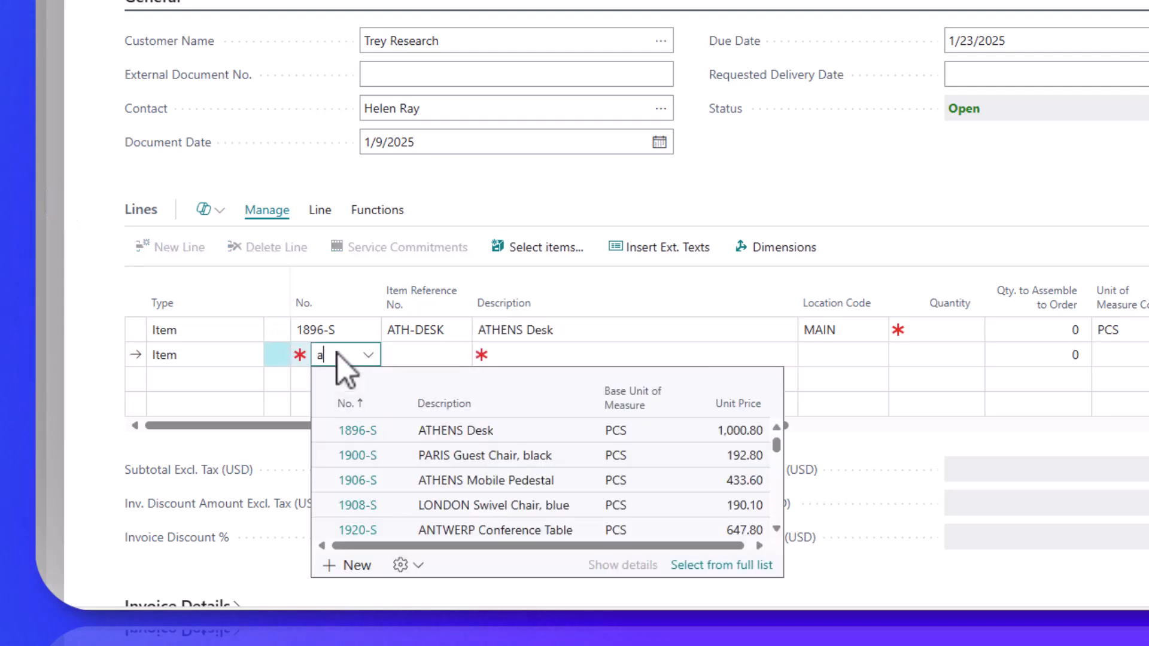
type("th-desk")
key("Tab")
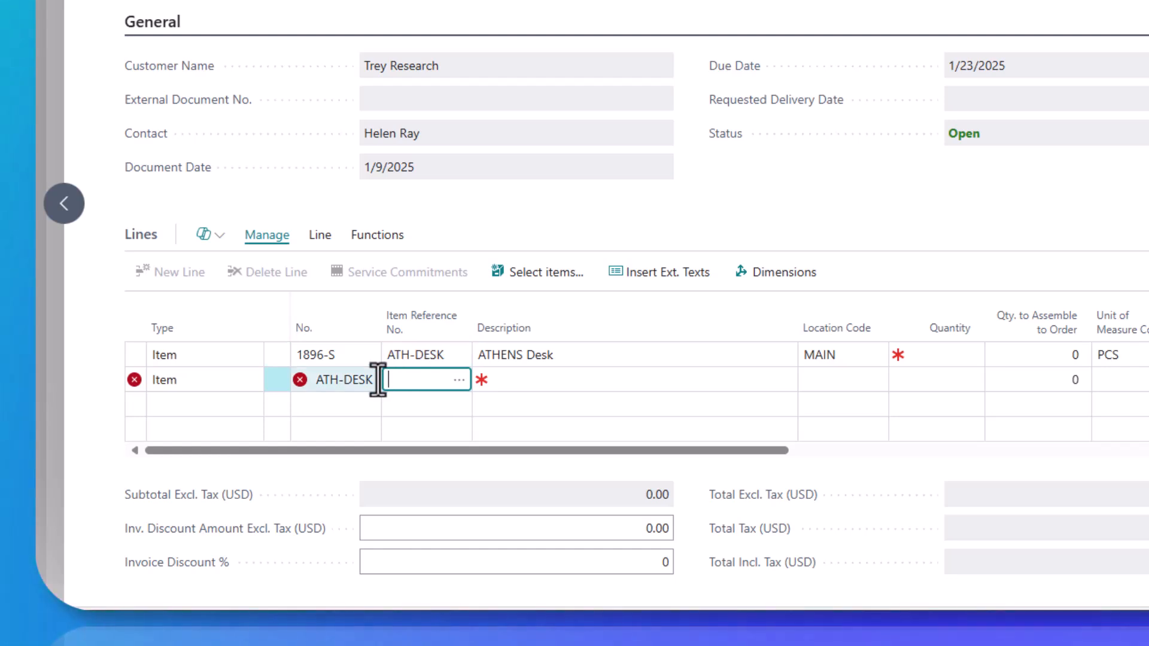
left_click(338, 385)
key("Delete")
key("Tab")
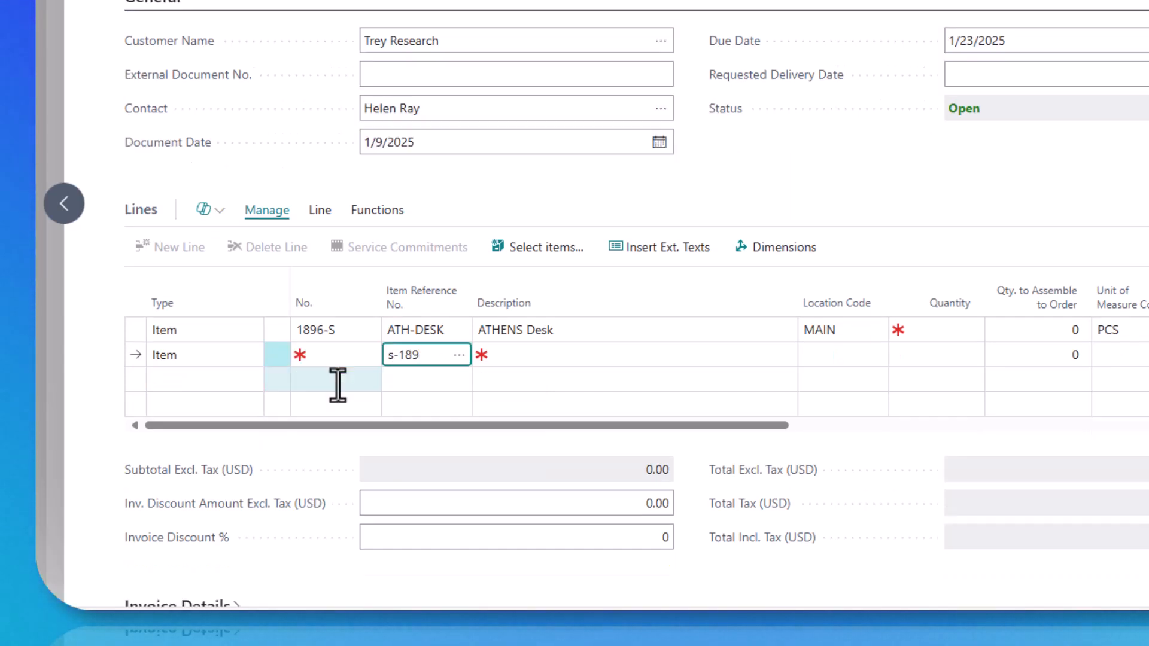
type("s-1896")
key("Tab")
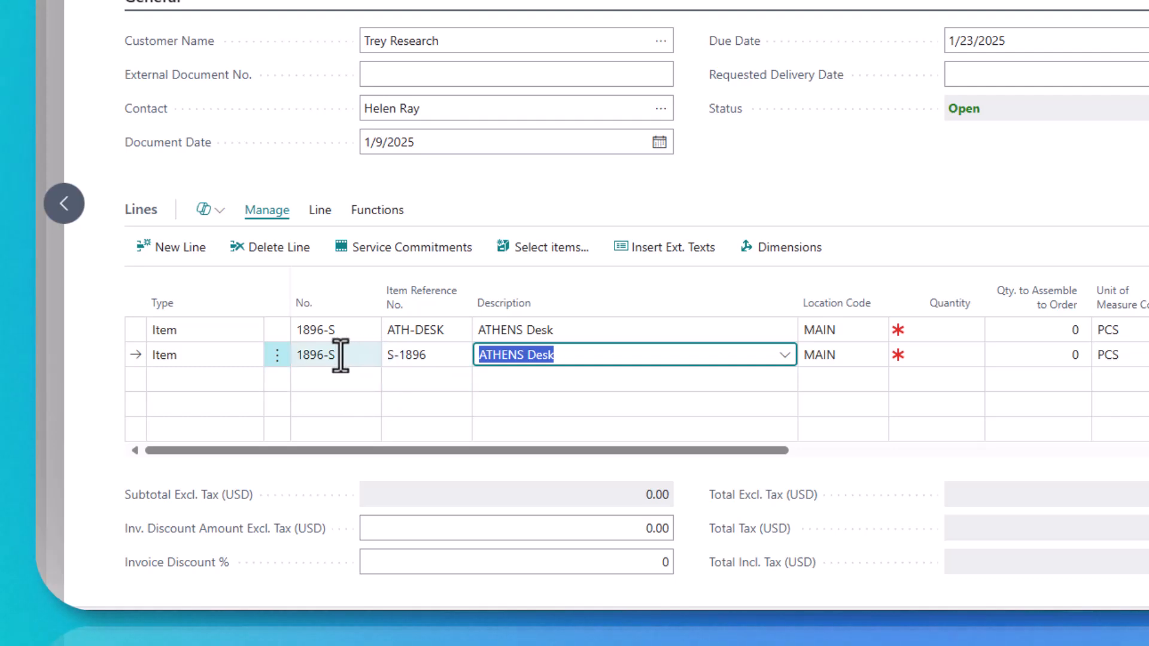
left_click(413, 380)
key("Return")
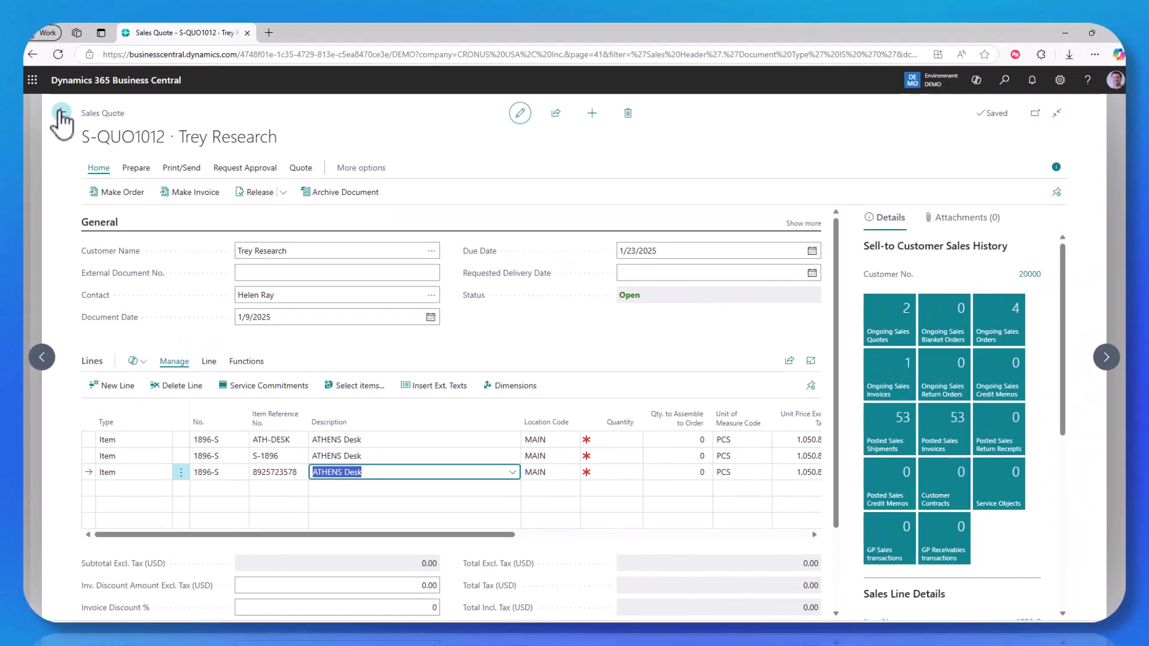
Return home and open Nod Publishers' quote 1001 from Purchasing > Purchase Quotes
left_click(61, 112)
left_click(59, 127)
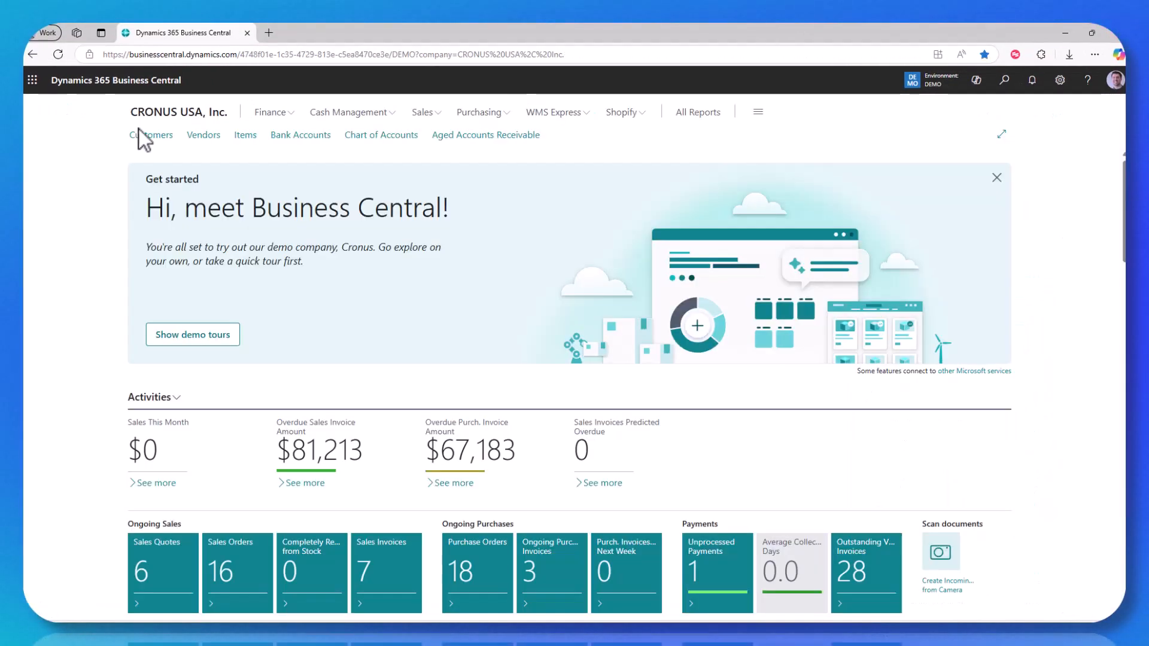
left_click(482, 114)
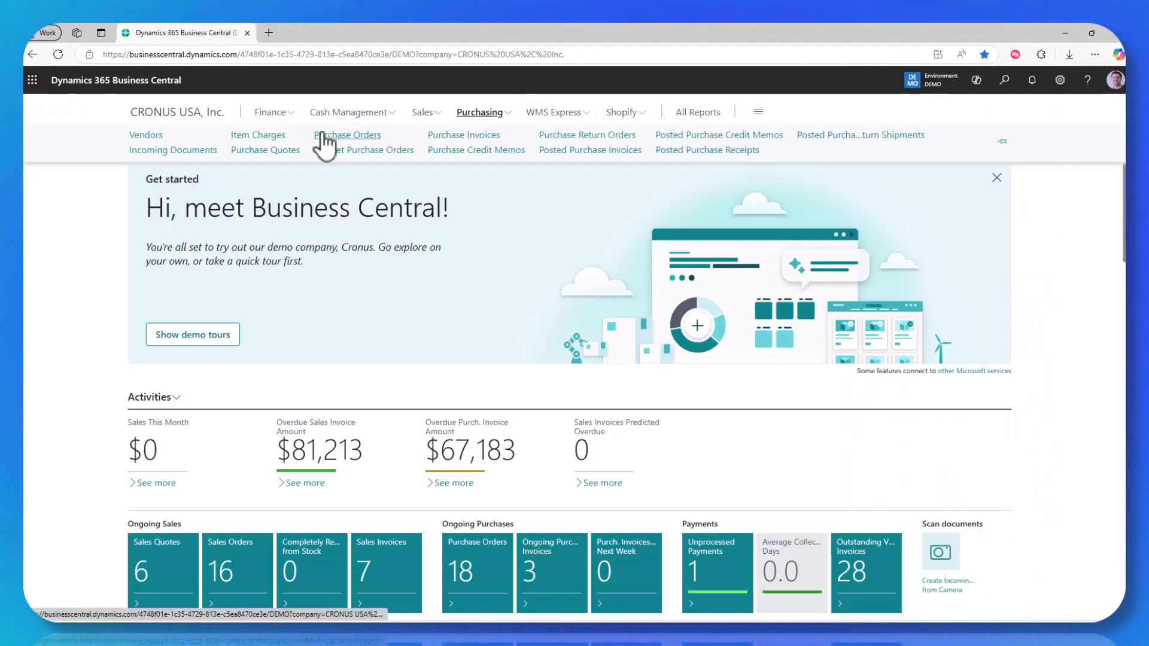
left_click(265, 150)
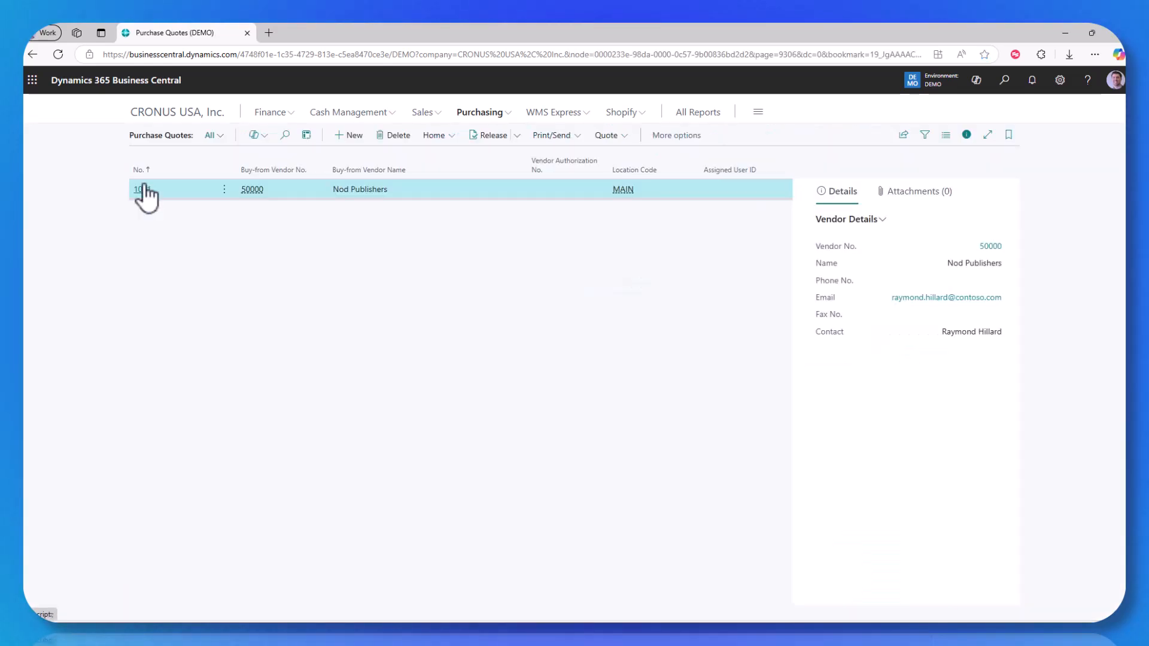
left_click(195, 203)
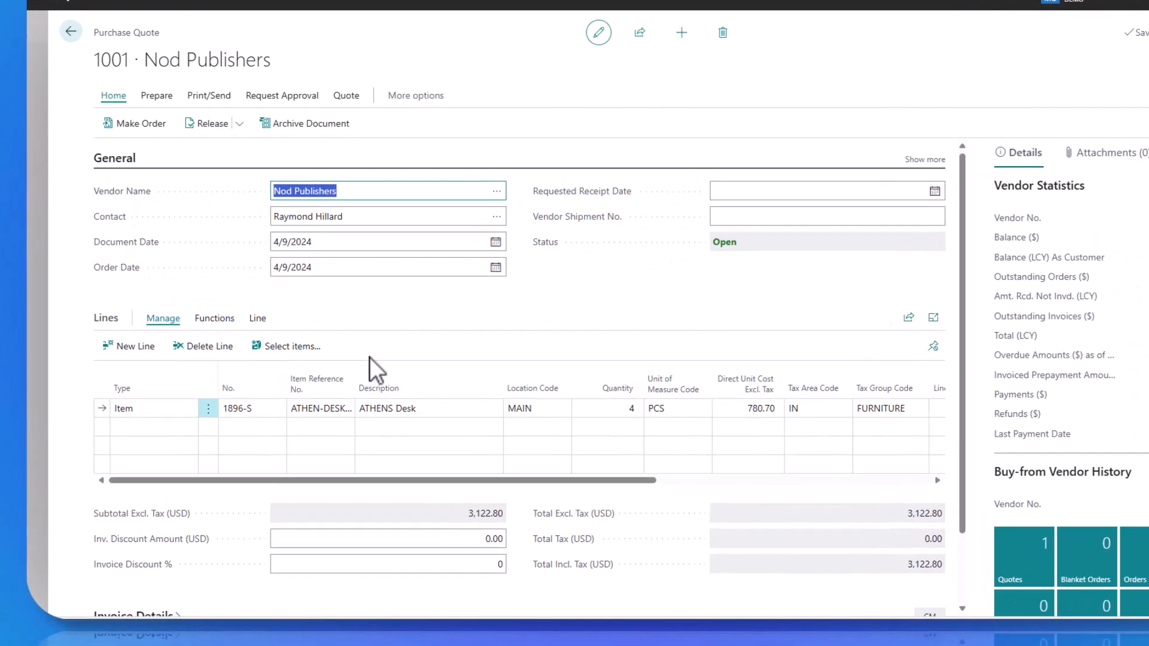
Check the line's vendor reference and item 1896-S, then bring up Print/Send > Print for quote 1001
left_click(322, 413)
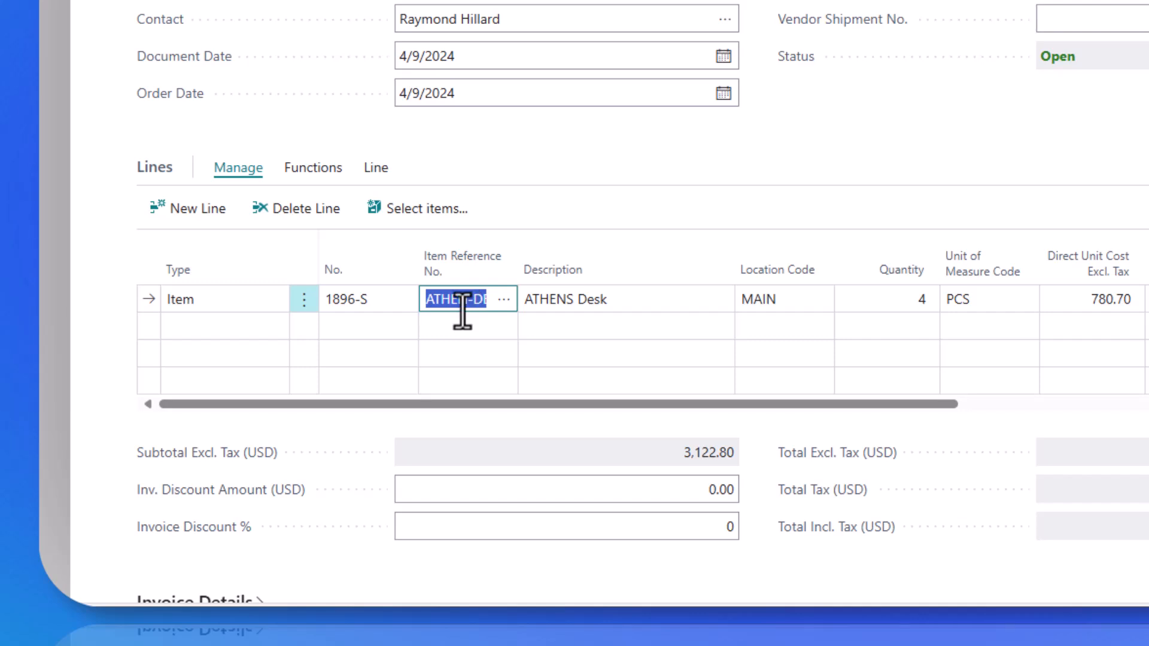
left_click(367, 299)
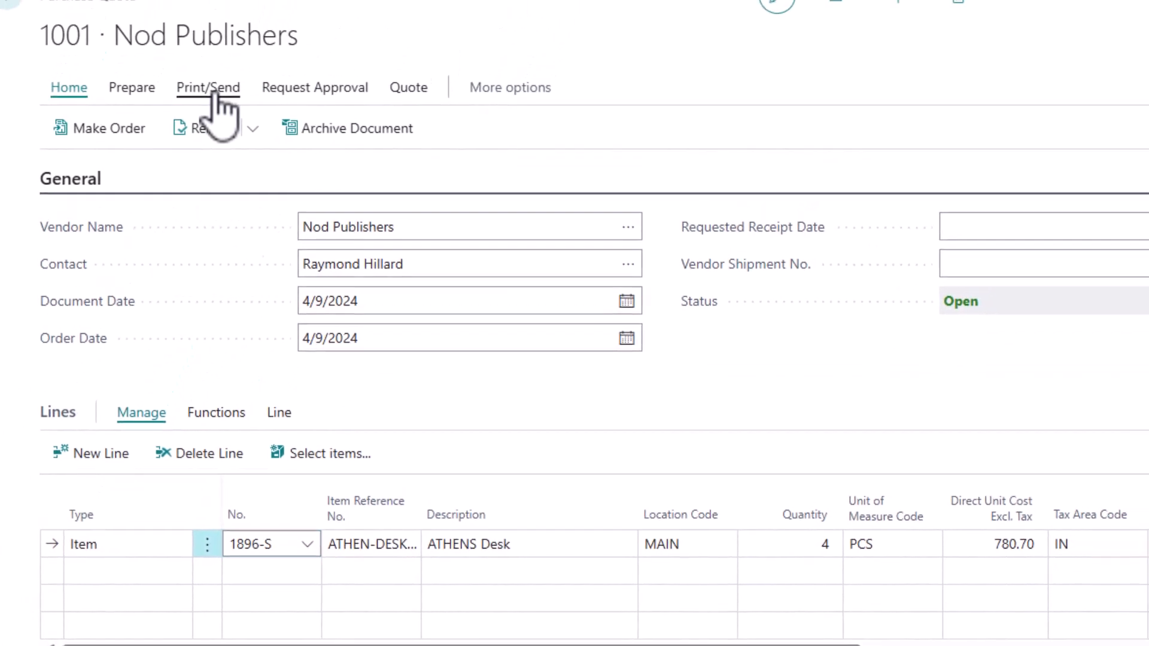
left_click(217, 90)
left_click(89, 130)
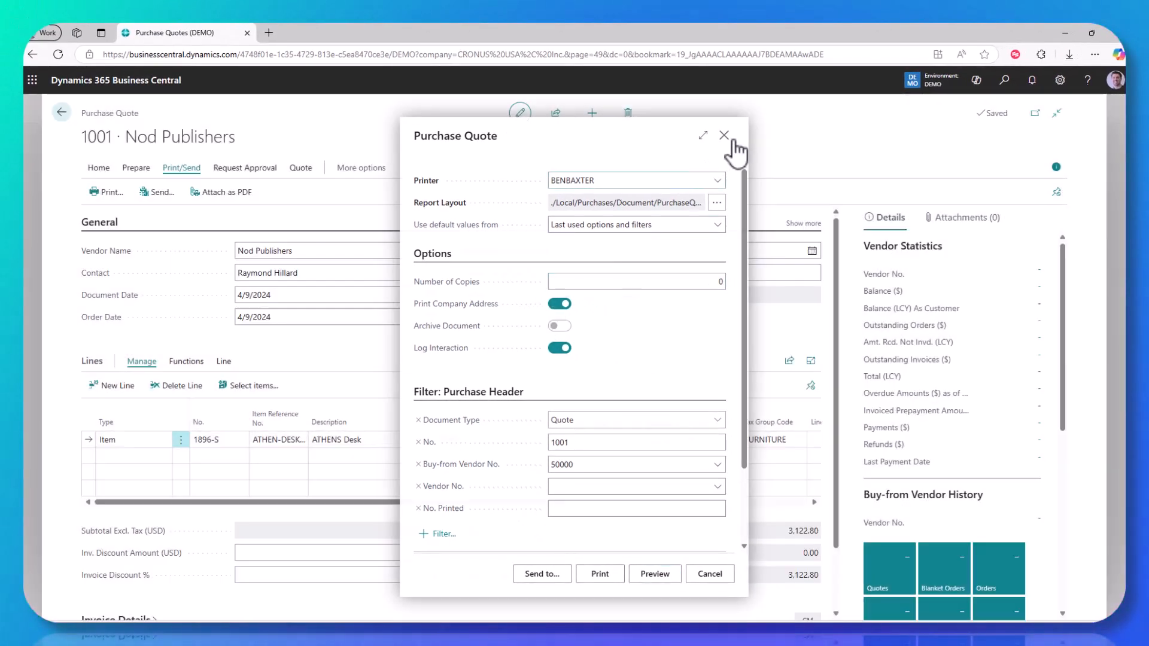
Close the print dialog and add a second line for item 1896-S by typing 189
left_click(725, 139)
left_click(211, 458)
type("189")
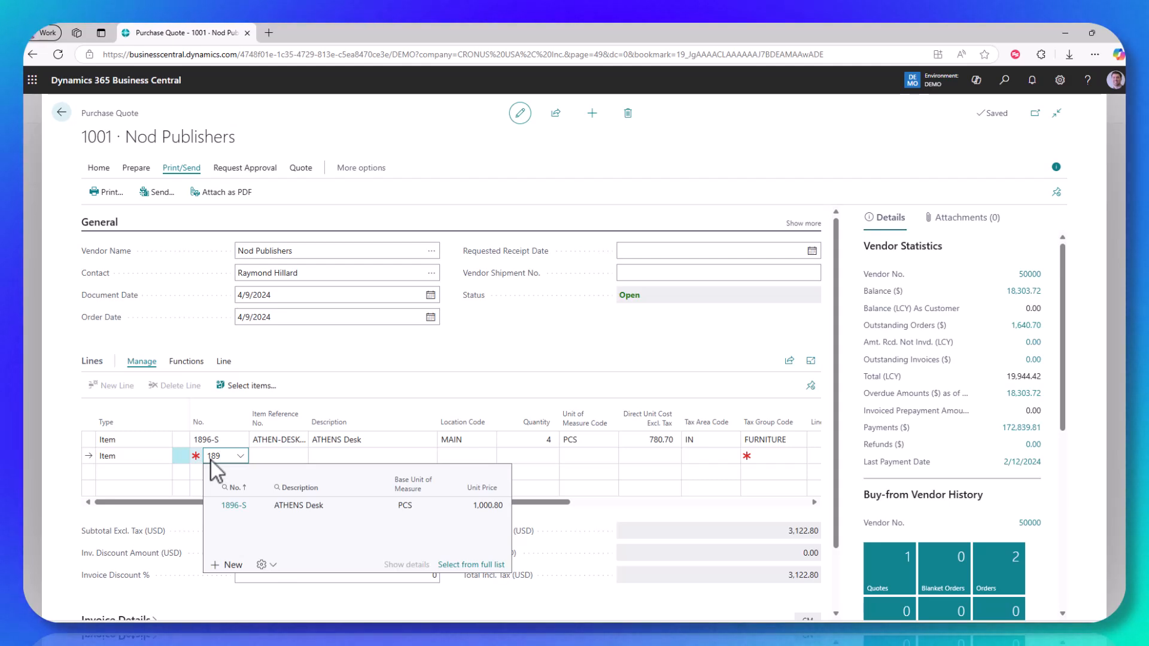
key("Tab")
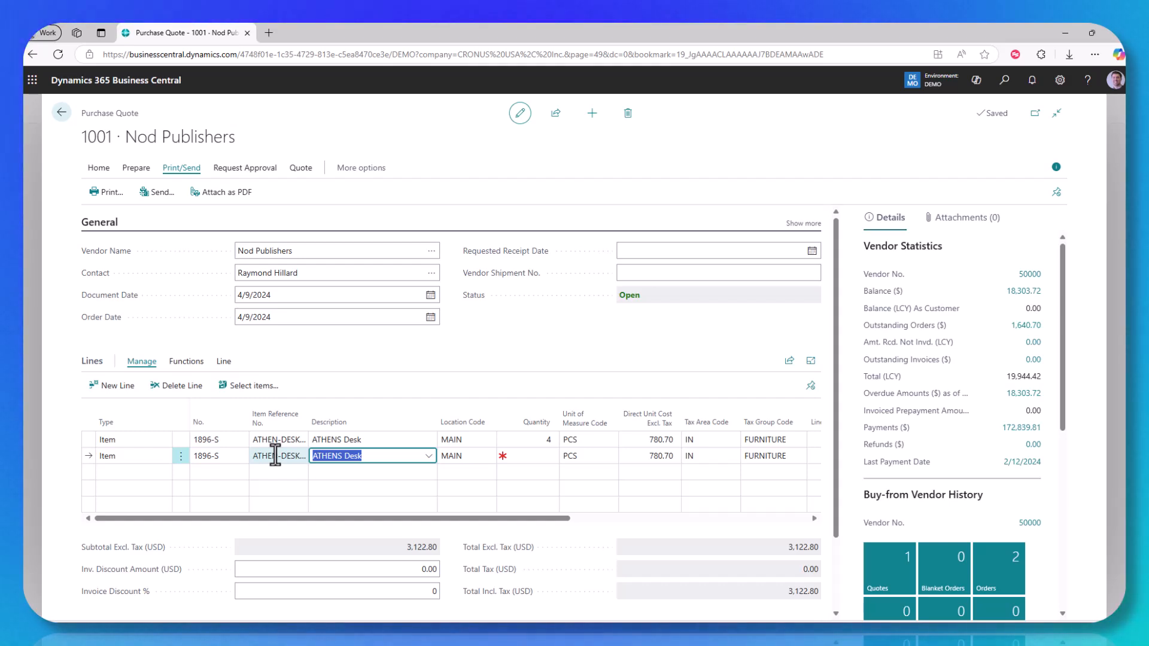
Delete the duplicate ATHENS Desk line, close quote 1001 and return to the home page
left_click(181, 458)
left_click(161, 497)
left_click(625, 384)
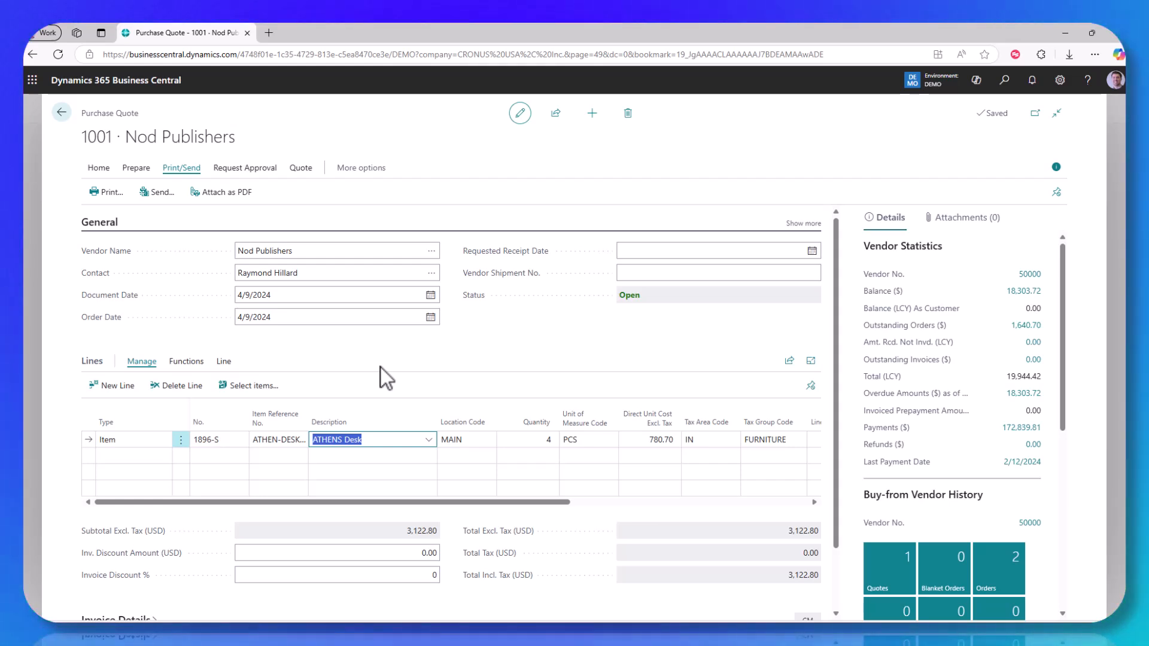
left_click(60, 114)
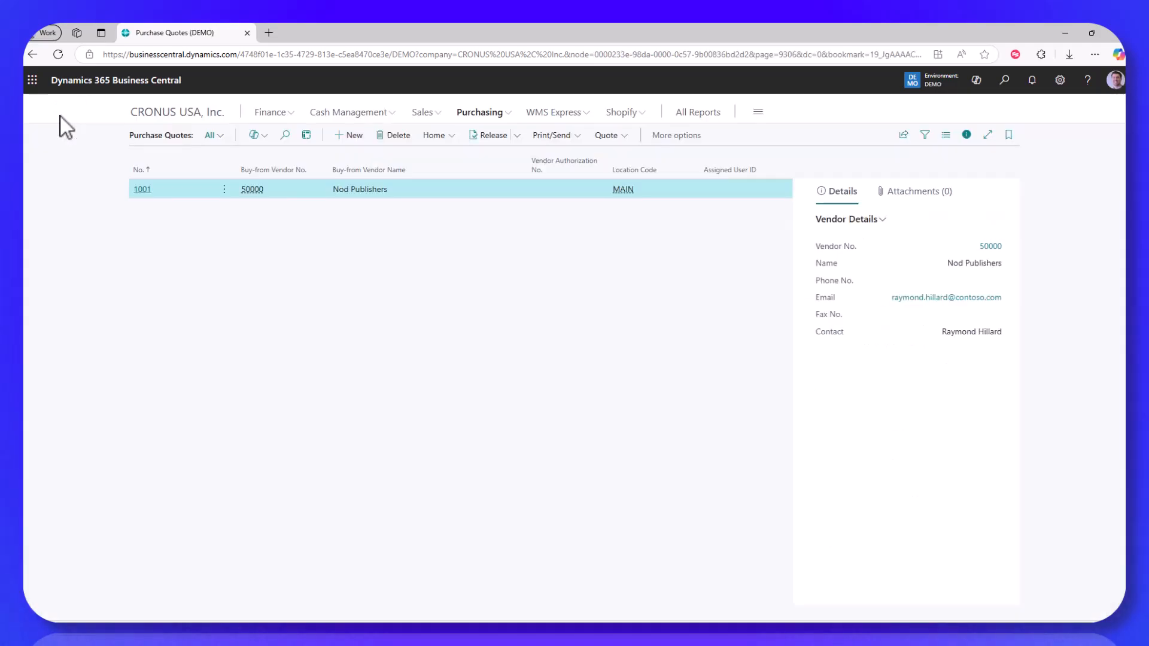
left_click(168, 114)
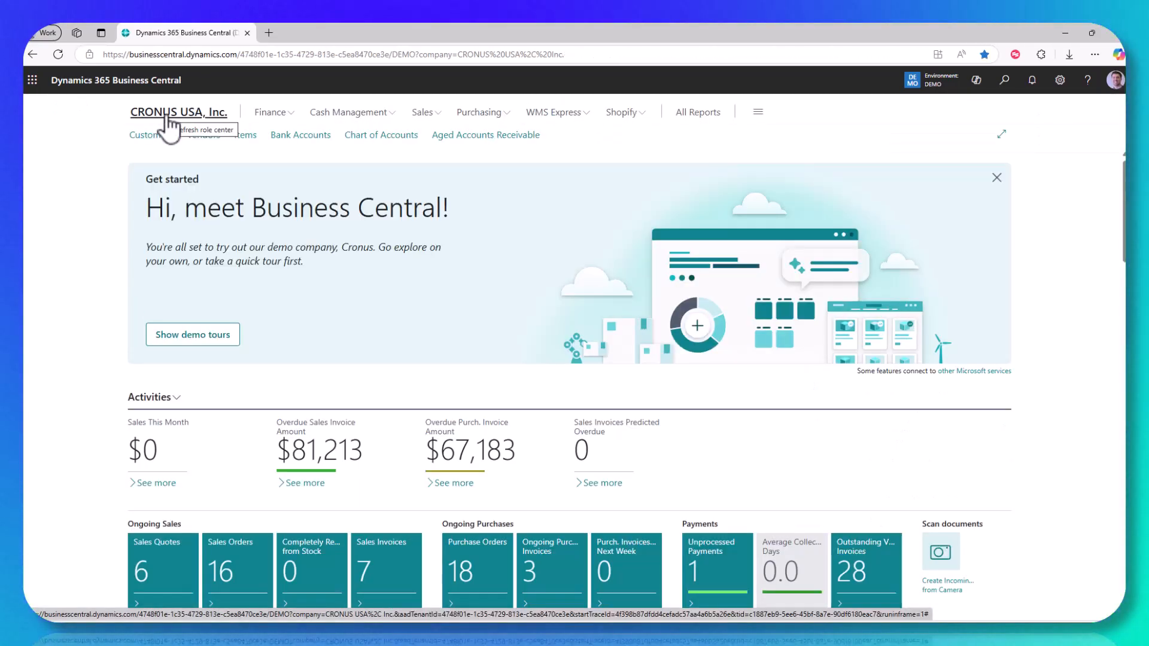